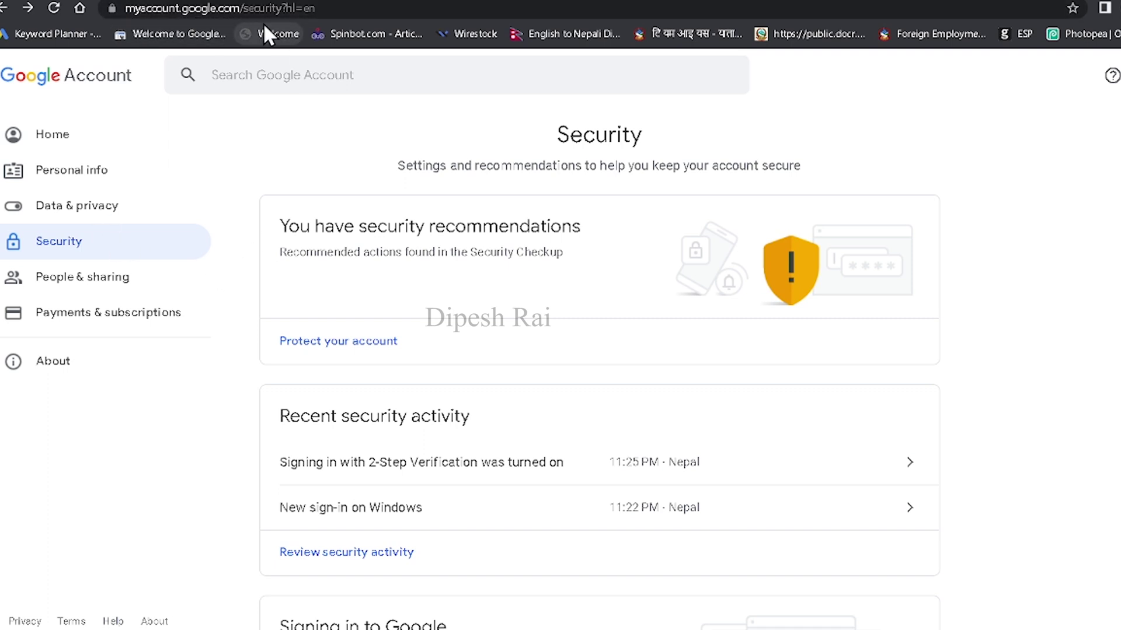
# Step: Return to the Google Account Home page
pyautogui.click(52, 138)
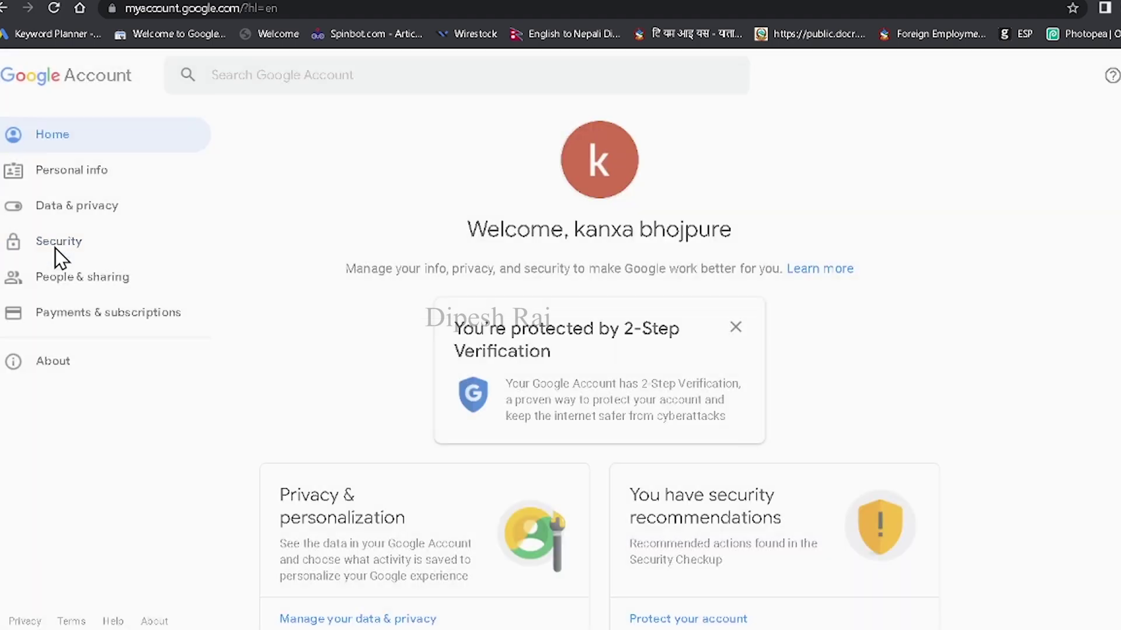
# Step: From Security, confirm the password to reach 2-Step Verification and open the Backup codes option
pyautogui.click(64, 250)
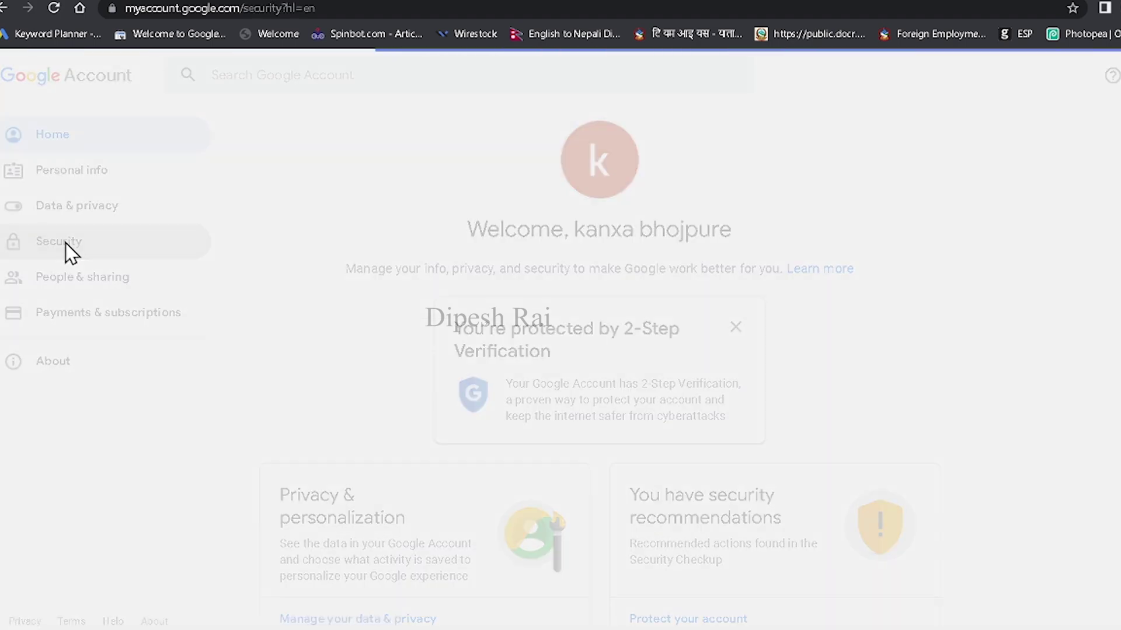
pyautogui.scroll(-4, 520, 380)
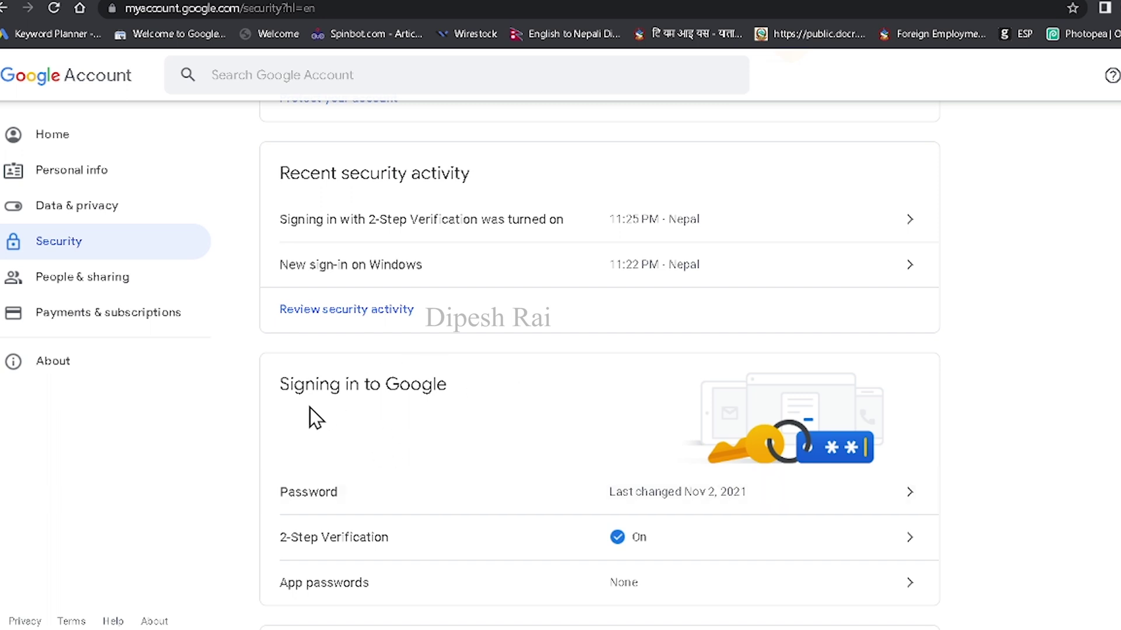
pyautogui.click(434, 549)
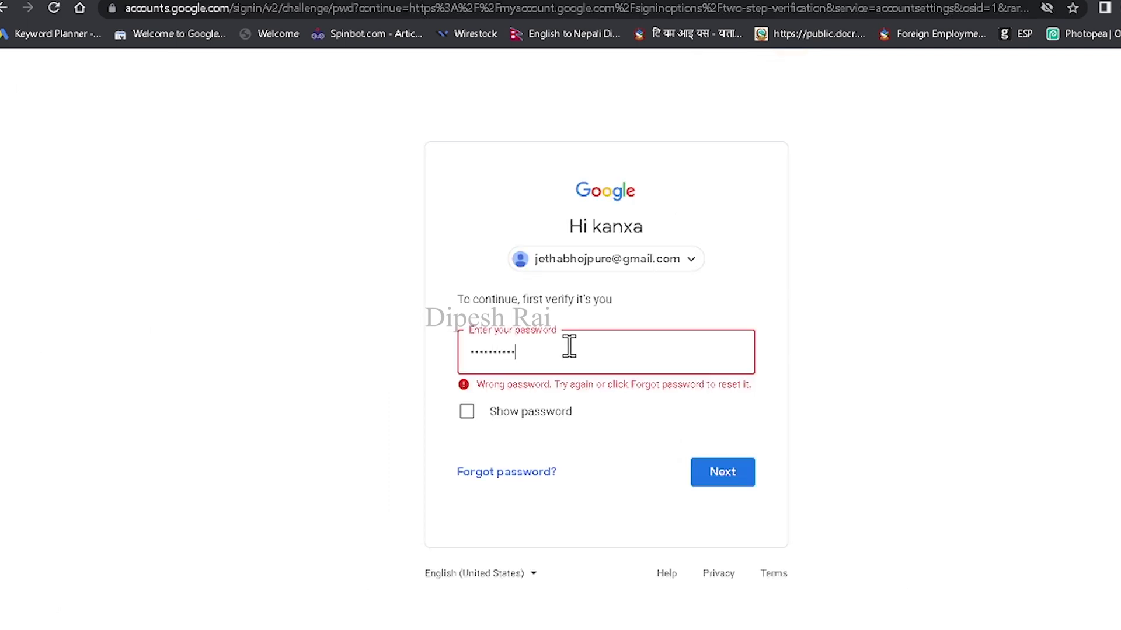
pyautogui.click(731, 465)
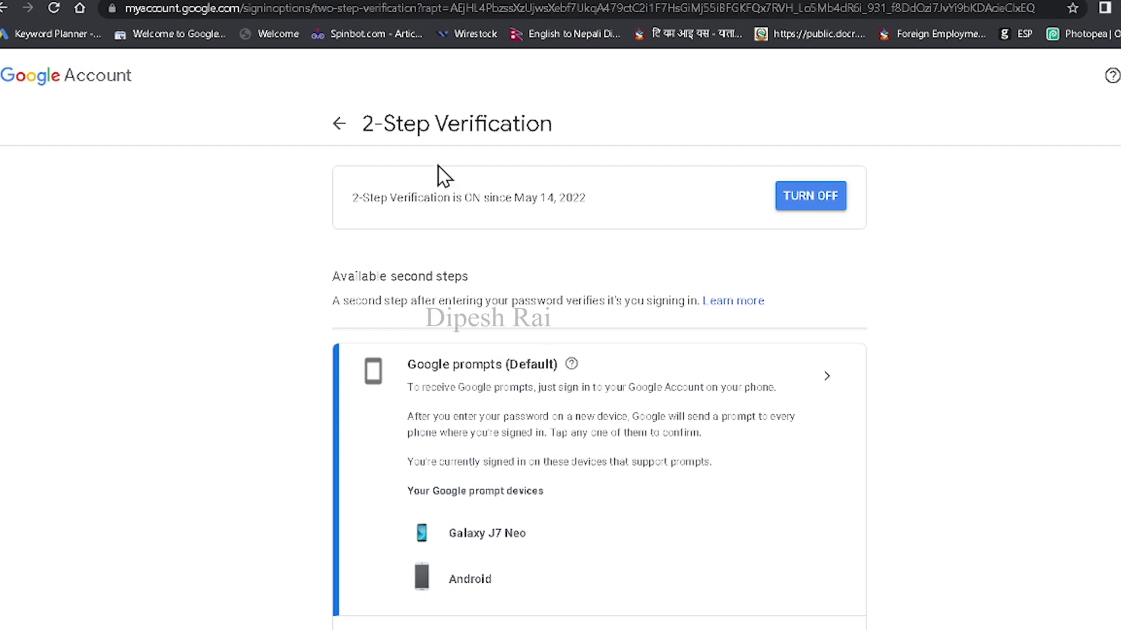
pyautogui.scroll(-9, 635, 424)
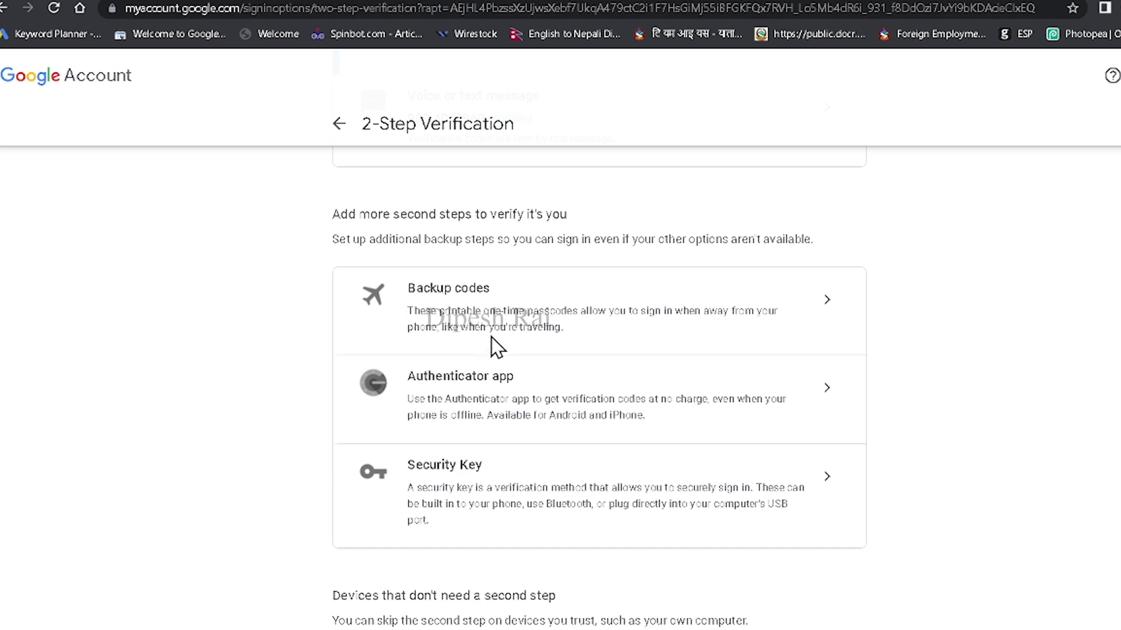
pyautogui.click(825, 304)
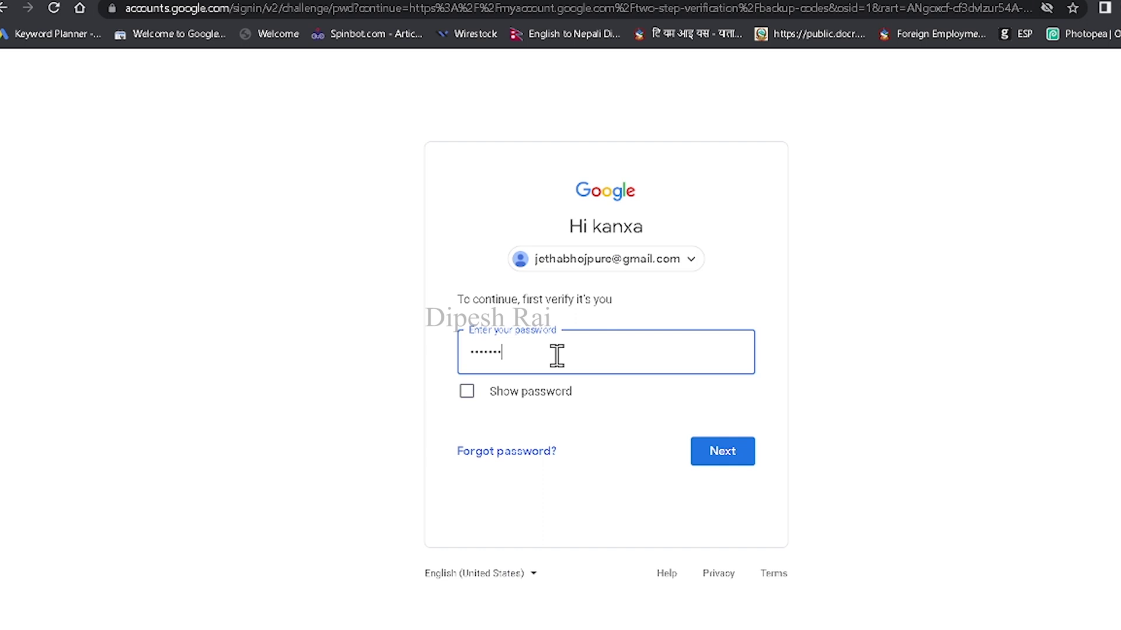
# Step: Confirm the password, generate 10 new backup codes and download them as a text file
pyautogui.press('Return')
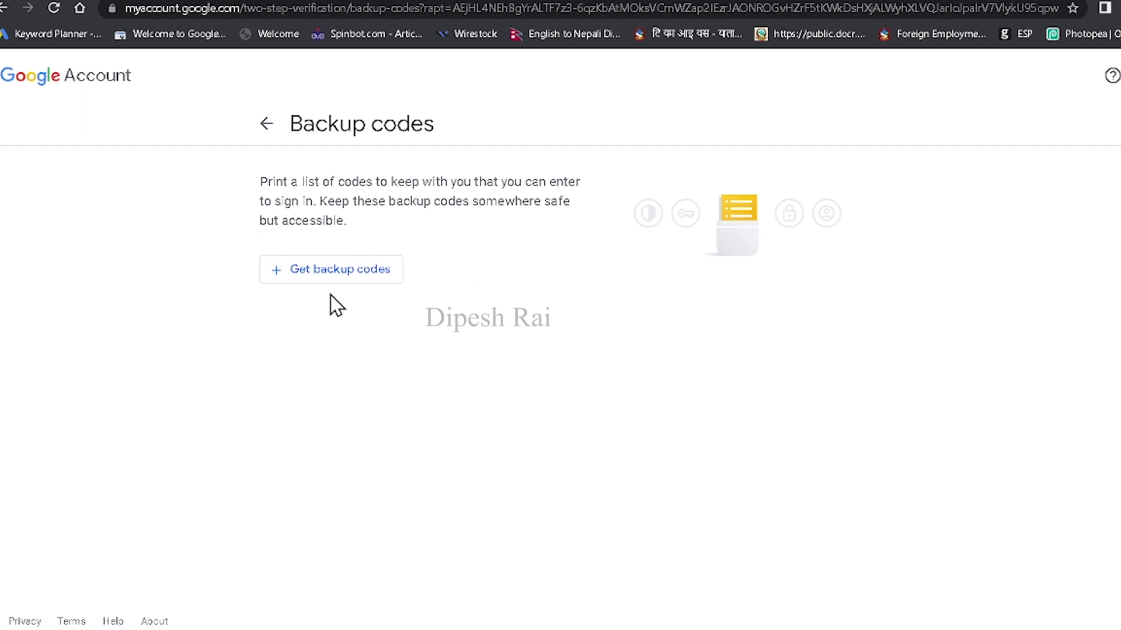
pyautogui.click(325, 272)
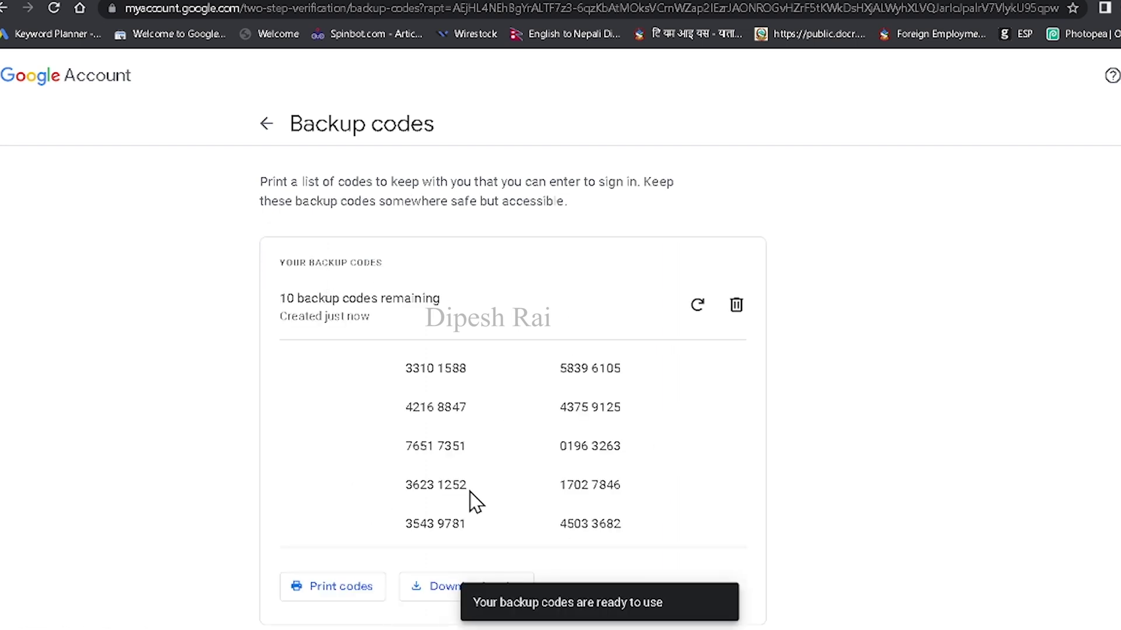
pyautogui.click(447, 587)
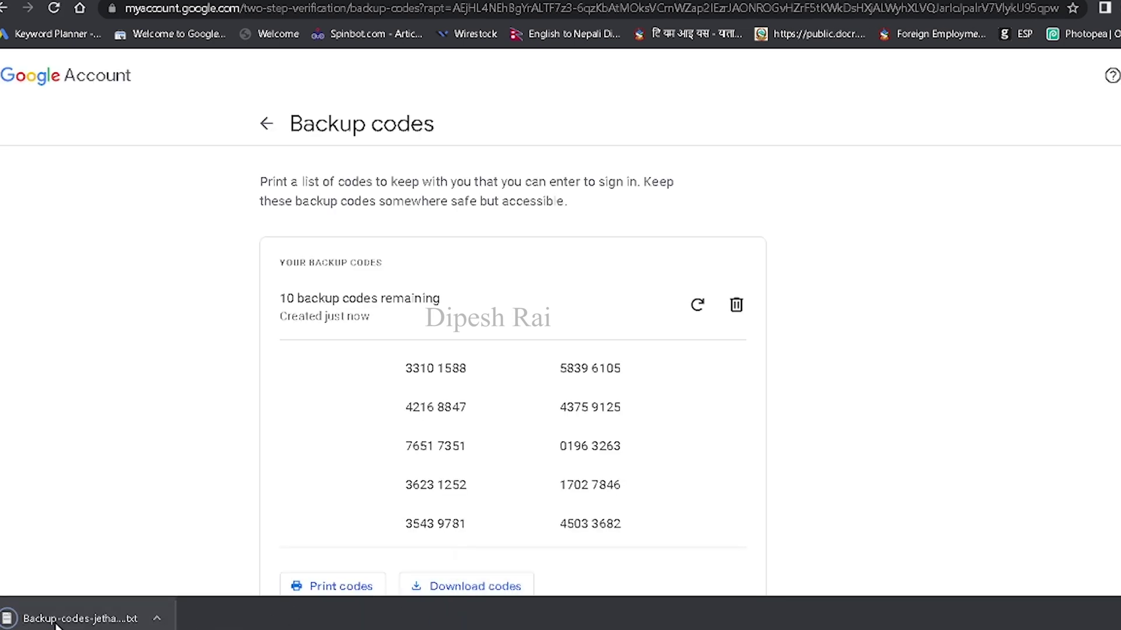
# Step: Open the downloaded backup-codes text file in Notepad to view all ten codes
pyautogui.click(70, 618)
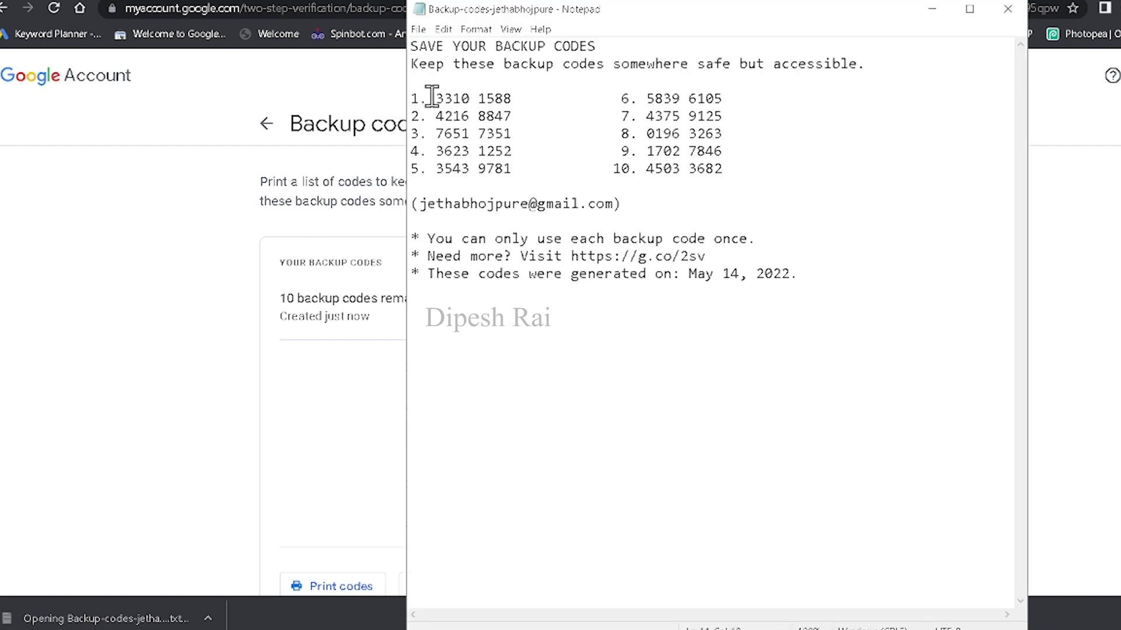
pyautogui.moveTo(429, 99)
pyautogui.mouseDown()
pyautogui.moveTo(708, 149)
pyautogui.moveTo(763, 170)
pyautogui.moveTo(500, 88)
pyautogui.moveTo(428, 98)
pyautogui.mouseUp()
pyautogui.click(746, 165)
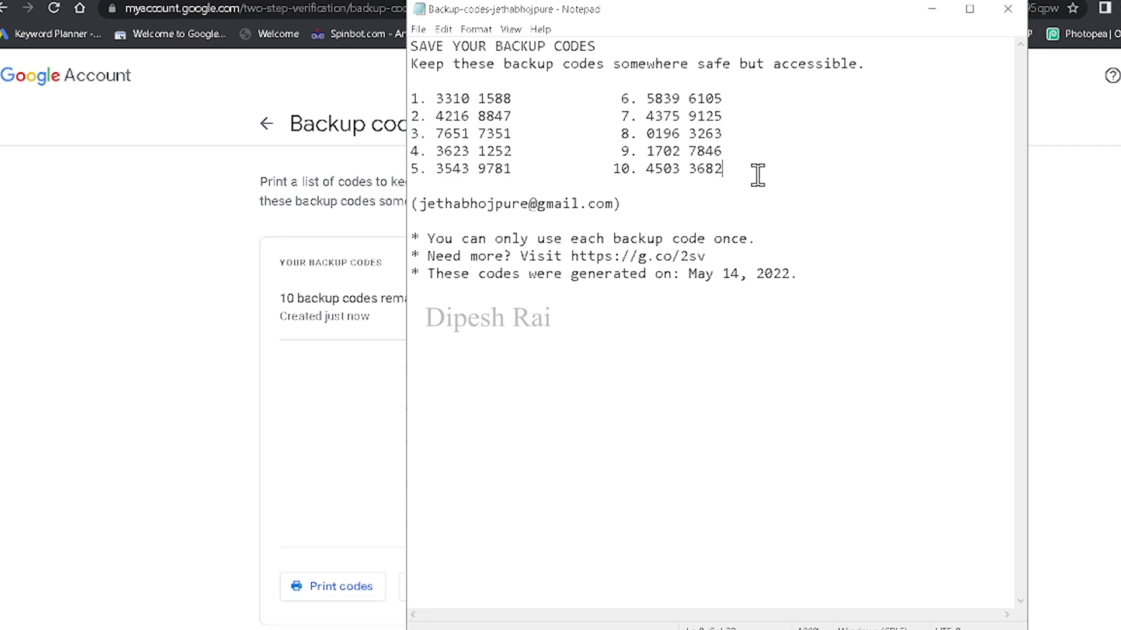
# Step: Try signing in to the signed-out account with a password, which is rejected as wrong
pyautogui.click(932, 9)
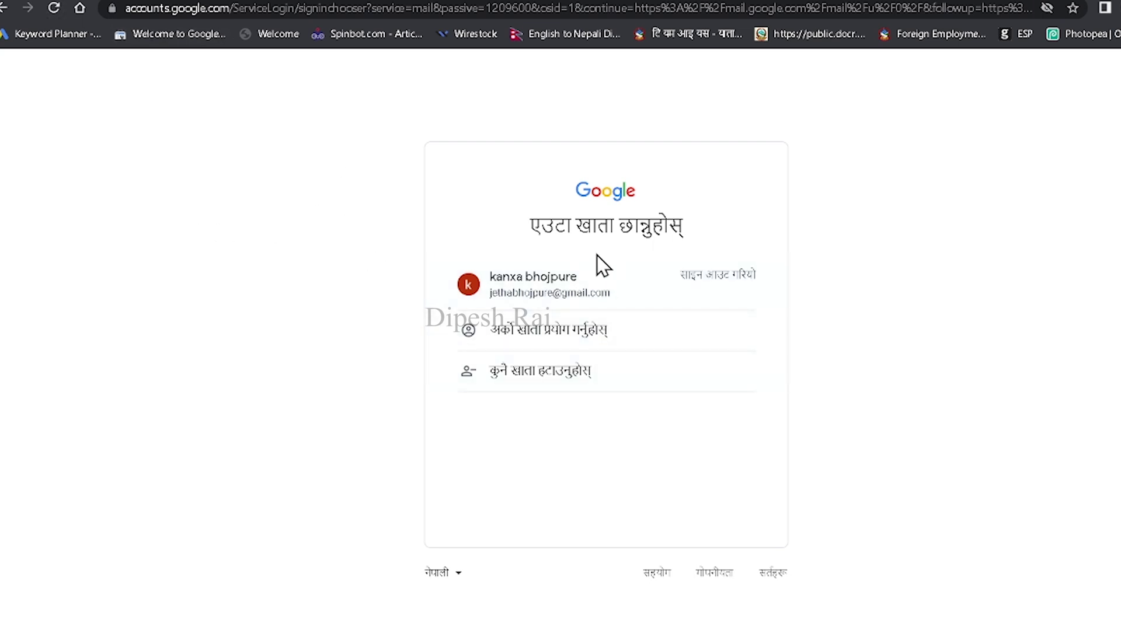
pyautogui.click(614, 302)
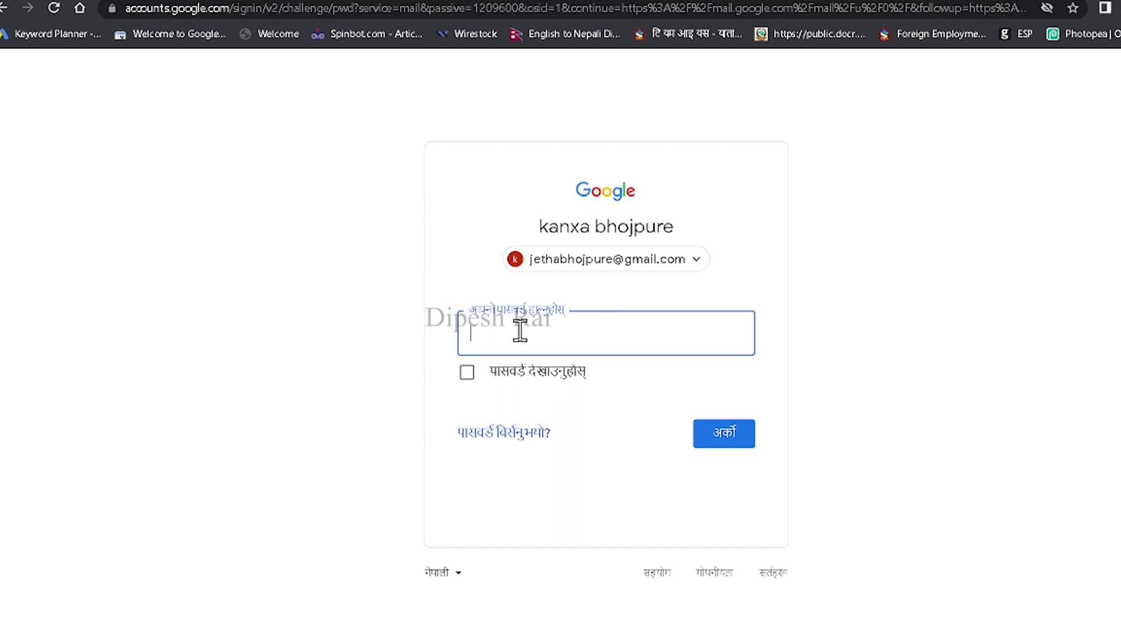
pyautogui.write('••••••')
pyautogui.click(746, 441)
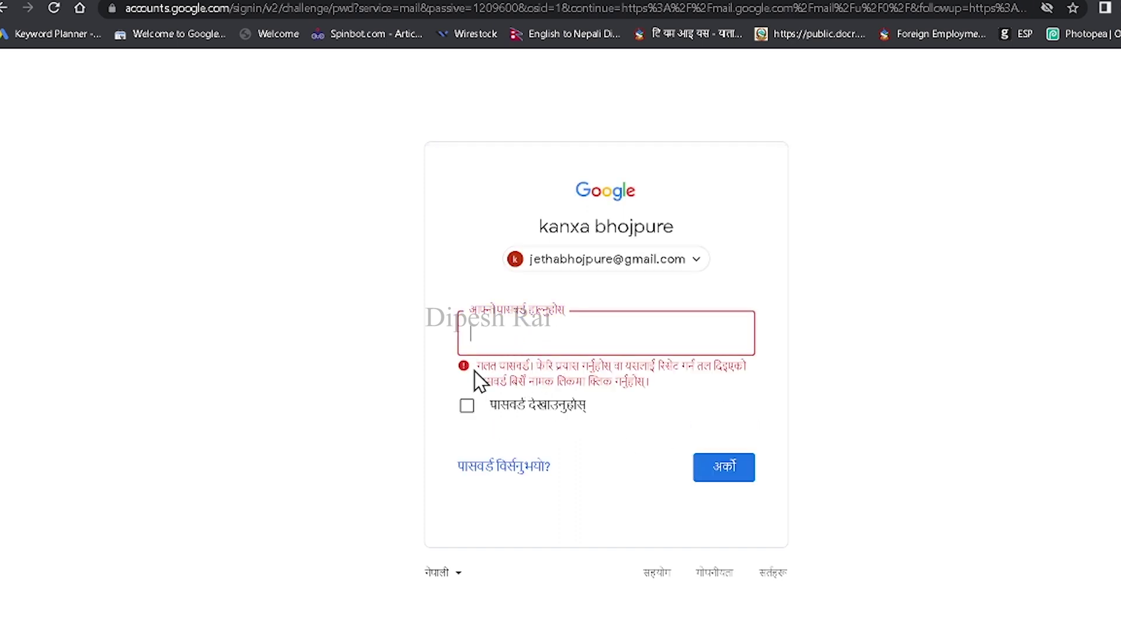
pyautogui.moveTo(475, 367); pyautogui.dragTo(536, 367)
pyautogui.click(560, 334)
# Step: Start recovery via Forgot password and Try another way, switching the page to English (United States)
pyautogui.click(501, 471)
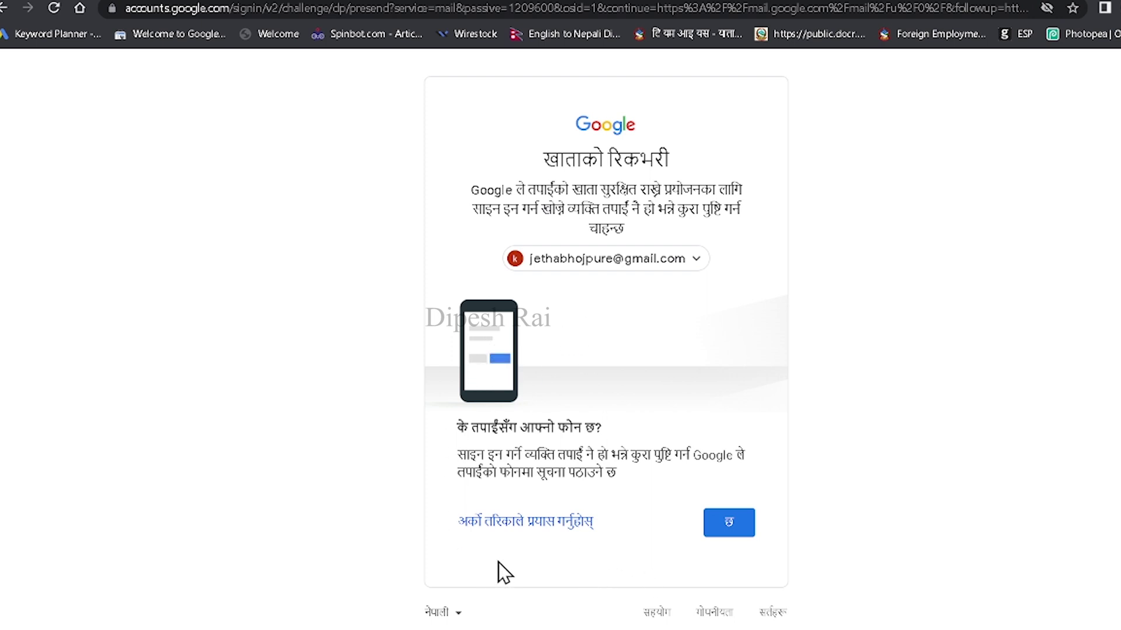
pyautogui.click(509, 528)
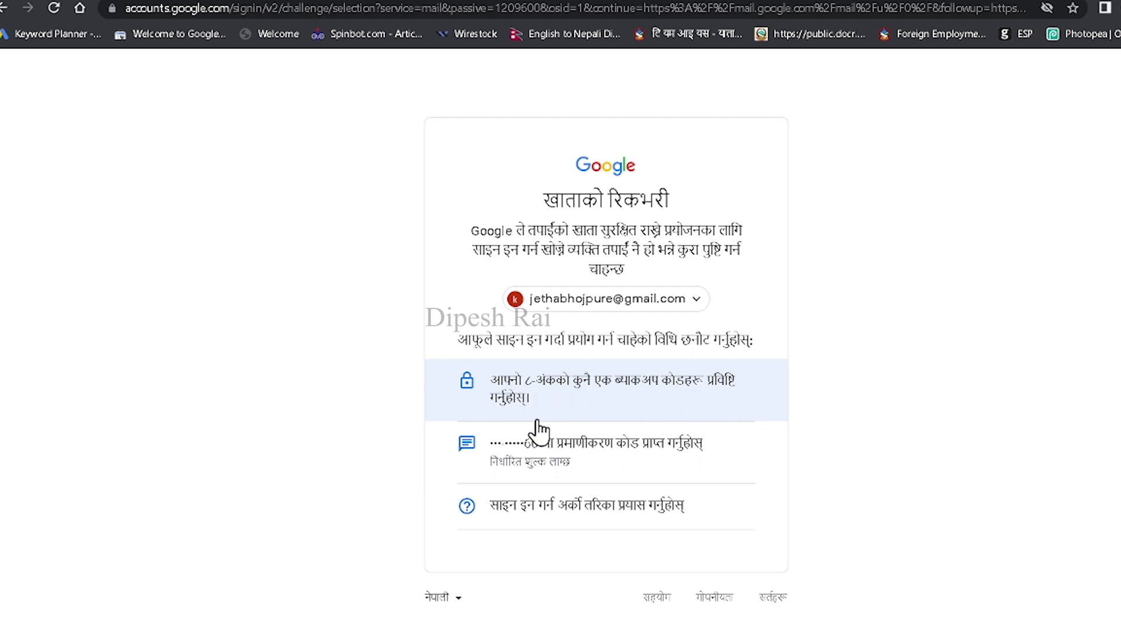
pyautogui.click(447, 598)
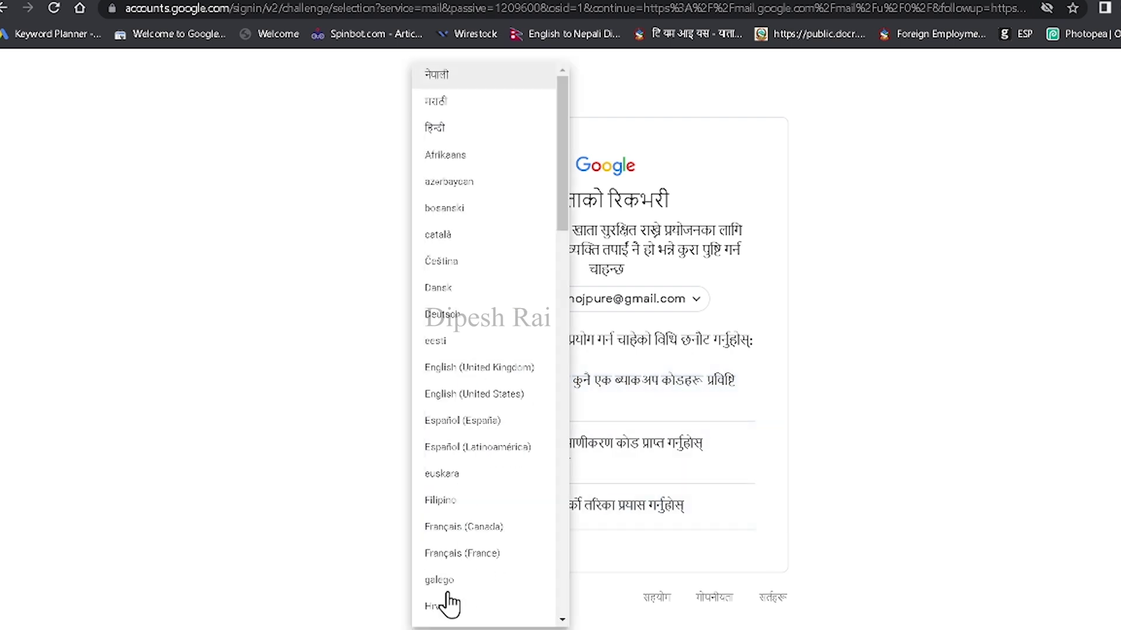
pyautogui.click(511, 402)
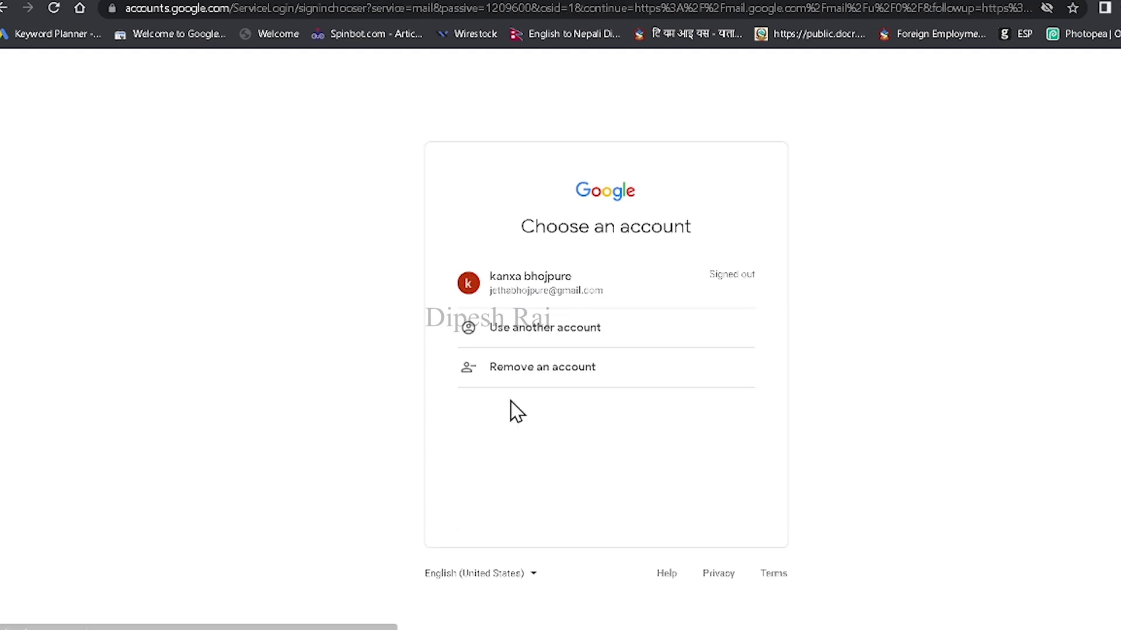
# Step: Restart recovery for the account, choose an 8-digit backup code, and bring up the codes file
pyautogui.click(540, 305)
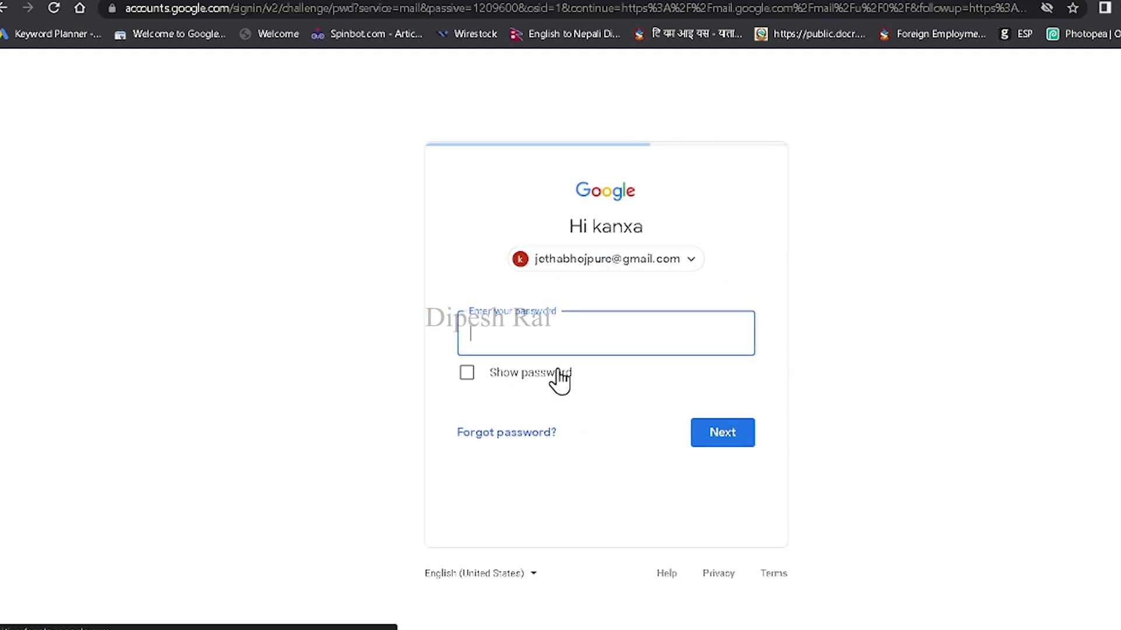
pyautogui.click(517, 436)
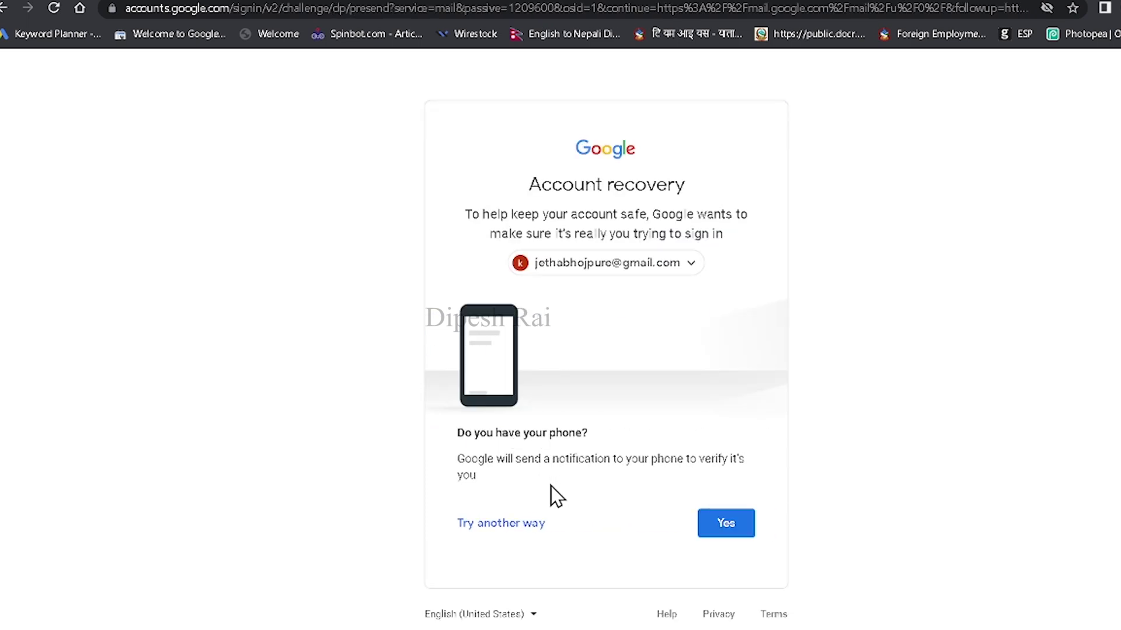
pyautogui.moveTo(457, 432); pyautogui.dragTo(584, 432)
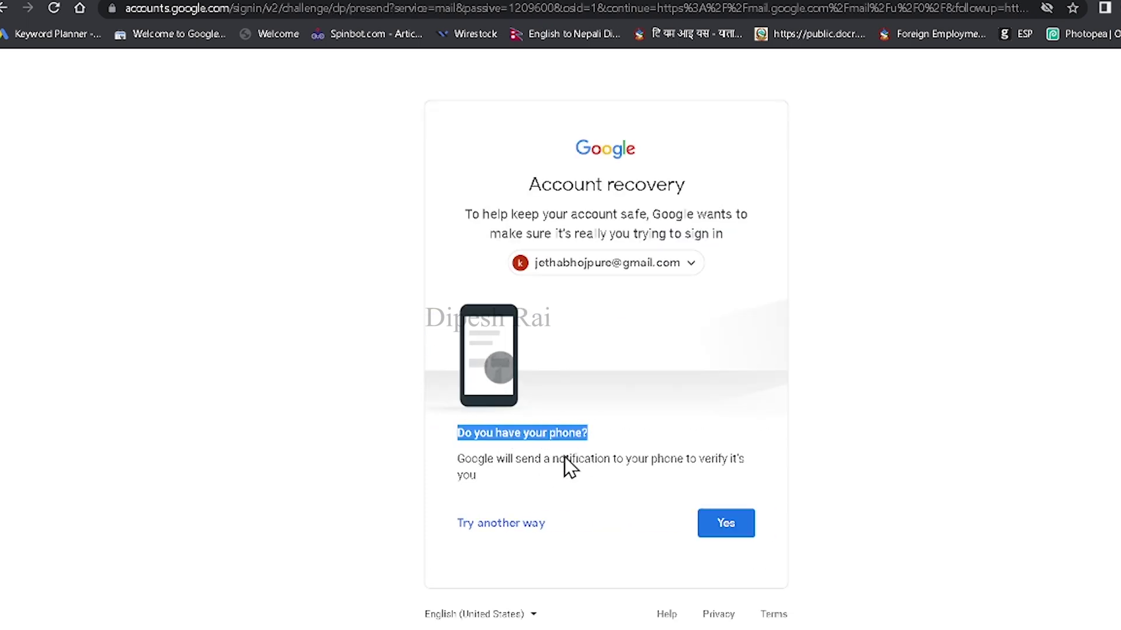
pyautogui.click(483, 527)
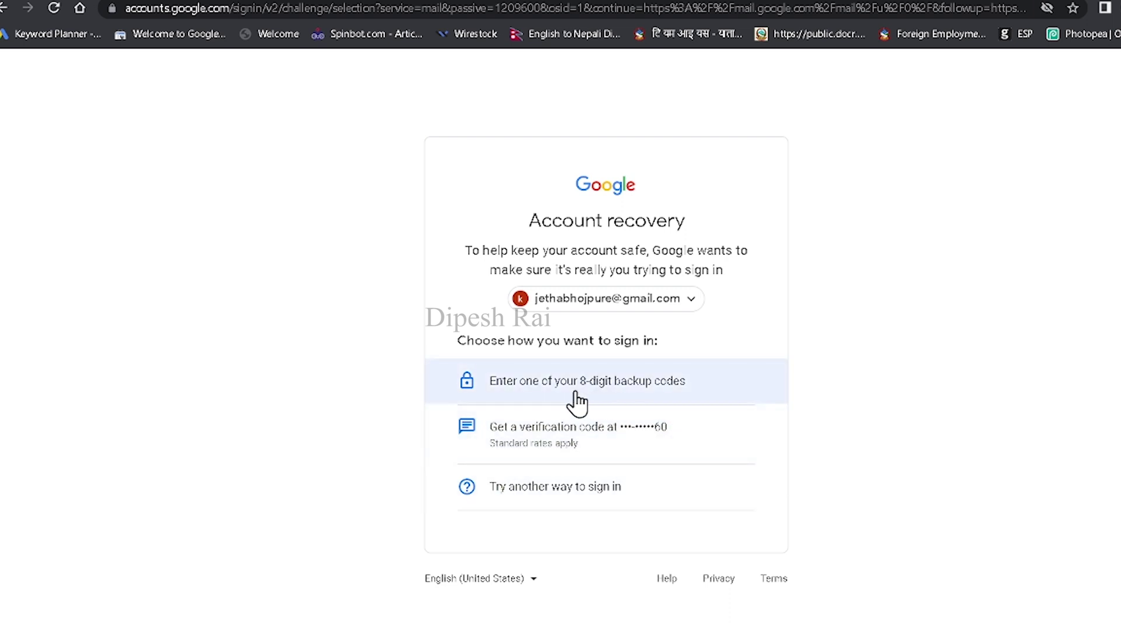
pyautogui.click(528, 403)
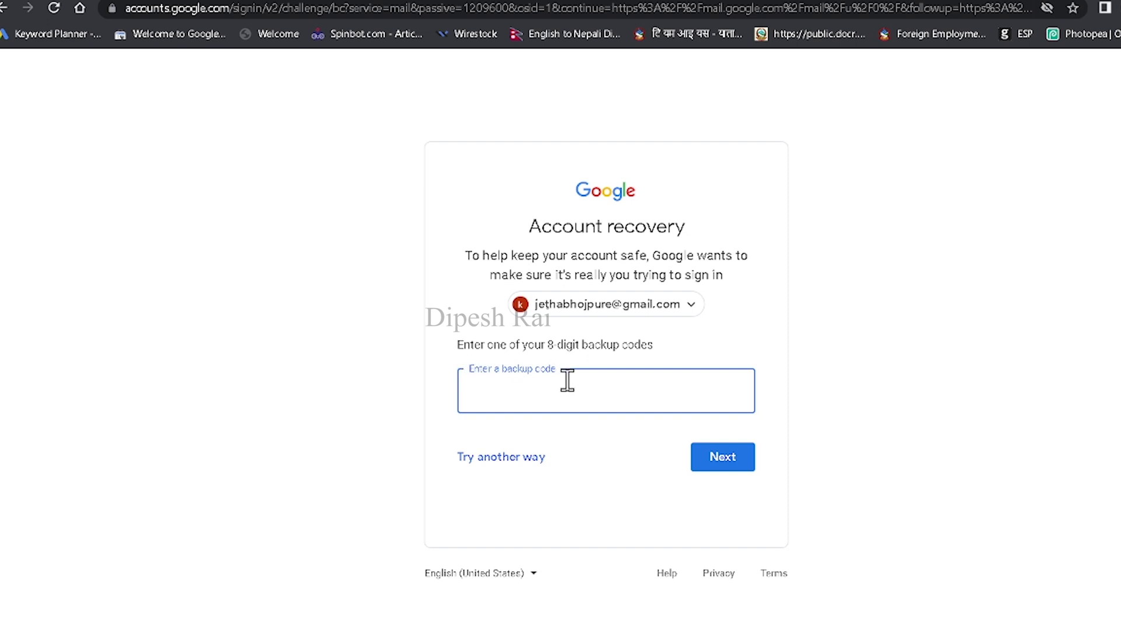
pyautogui.click(992, 628)
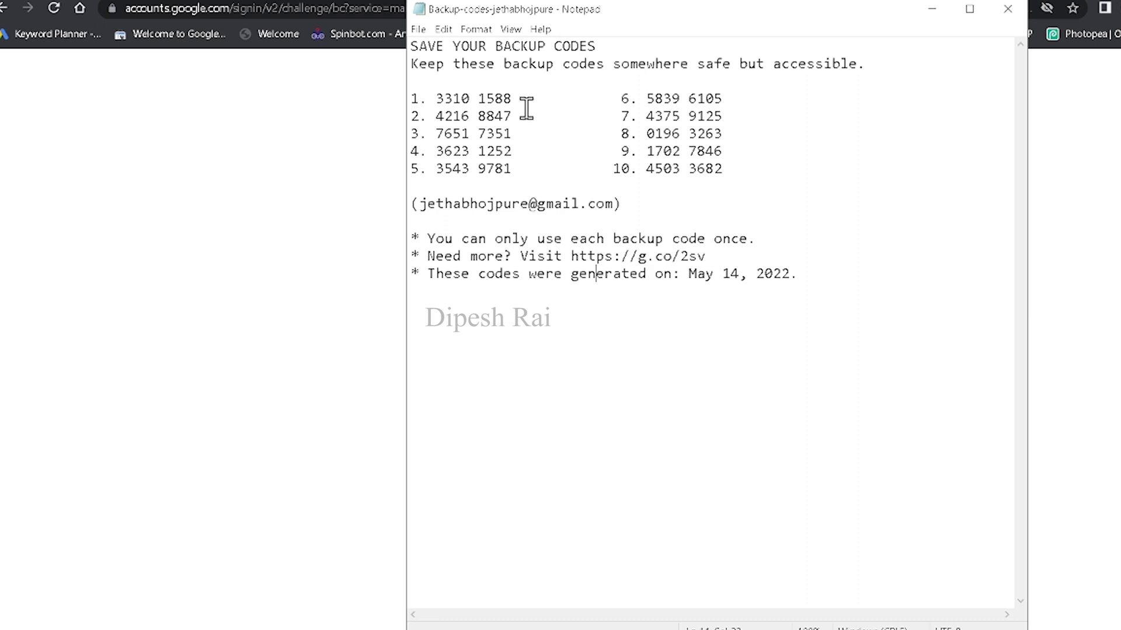
# Step: Select the first backup code in Notepad, minimize the file, and focus the backup code field
pyautogui.moveTo(513, 98); pyautogui.dragTo(435, 98)
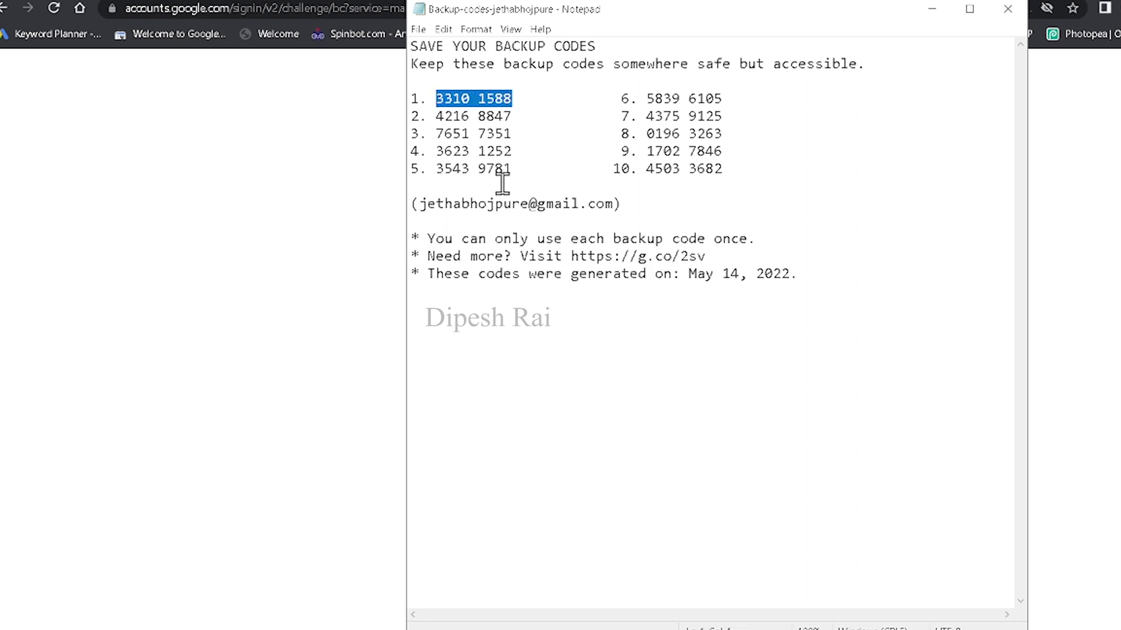
pyautogui.tripleClick(595, 157)
pyautogui.click(531, 146)
pyautogui.moveTo(514, 98); pyautogui.dragTo(436, 98)
pyautogui.hotkey('ctrl', 'c')
pyautogui.click(930, 11)
pyautogui.click(572, 370)
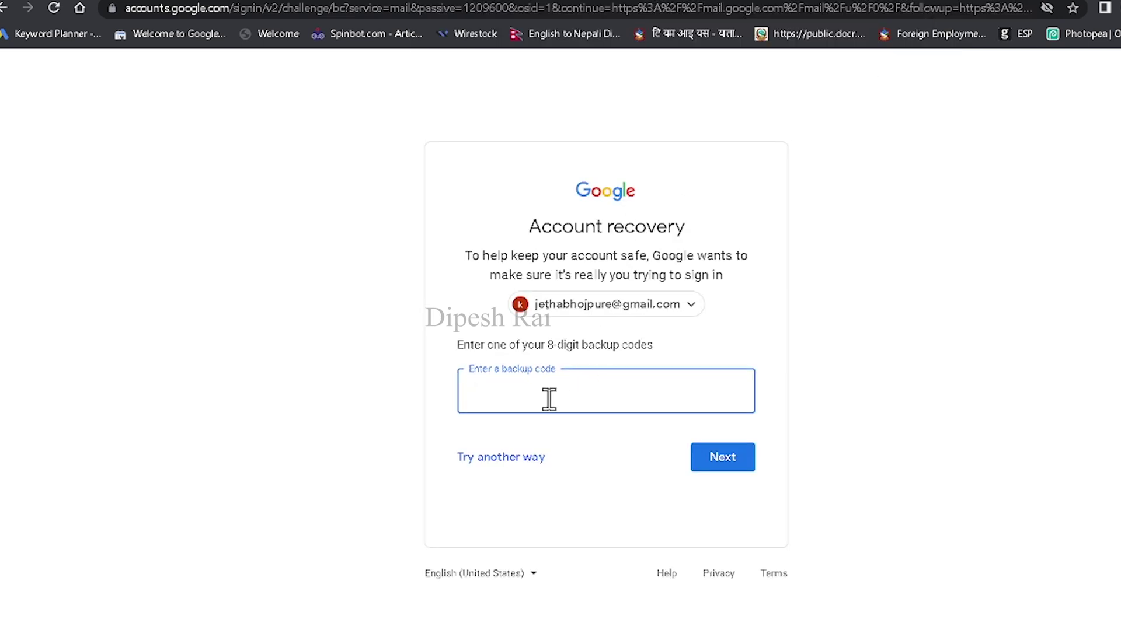
# Step: Paste and submit the backup code, then request a verification code sent to the recovery email
pyautogui.hotkey('ctrl', 'v')
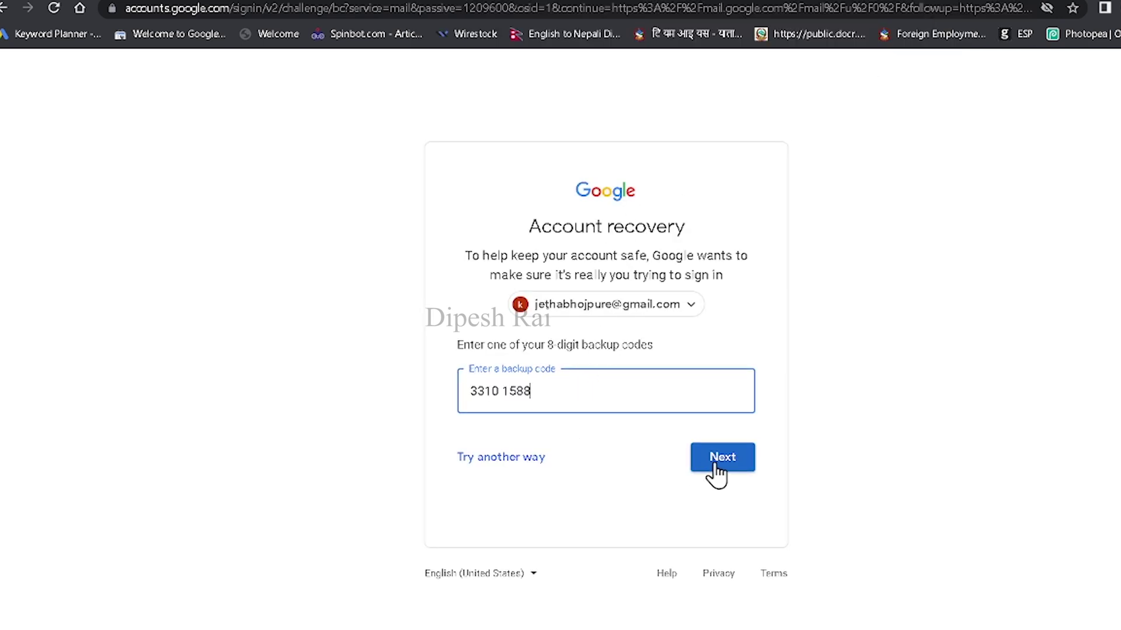
pyautogui.click(714, 465)
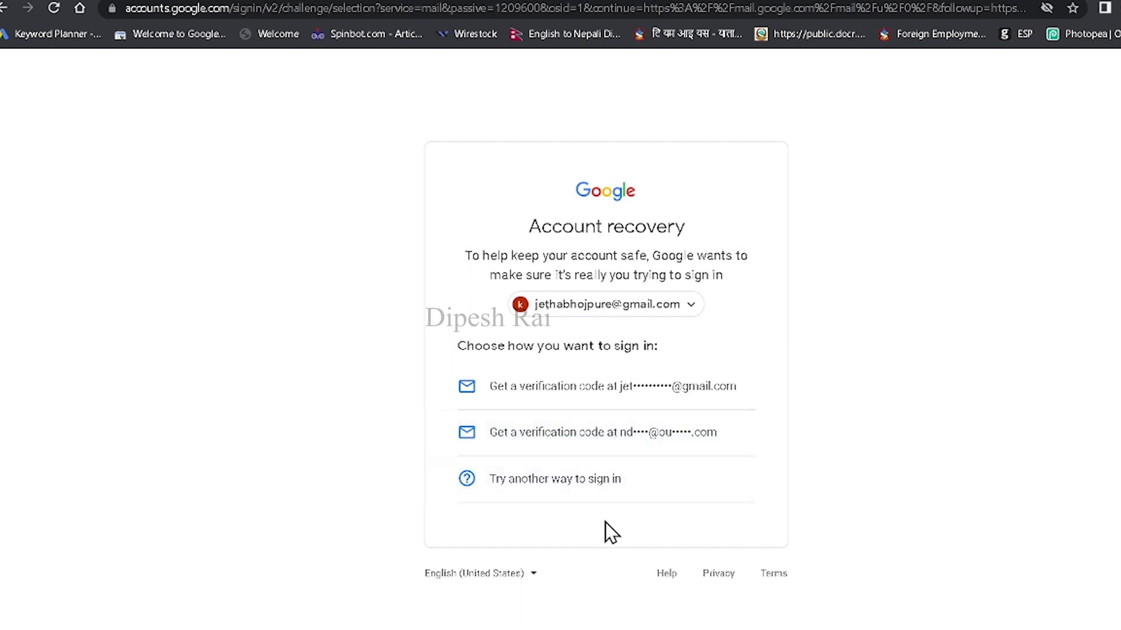
pyautogui.click(577, 447)
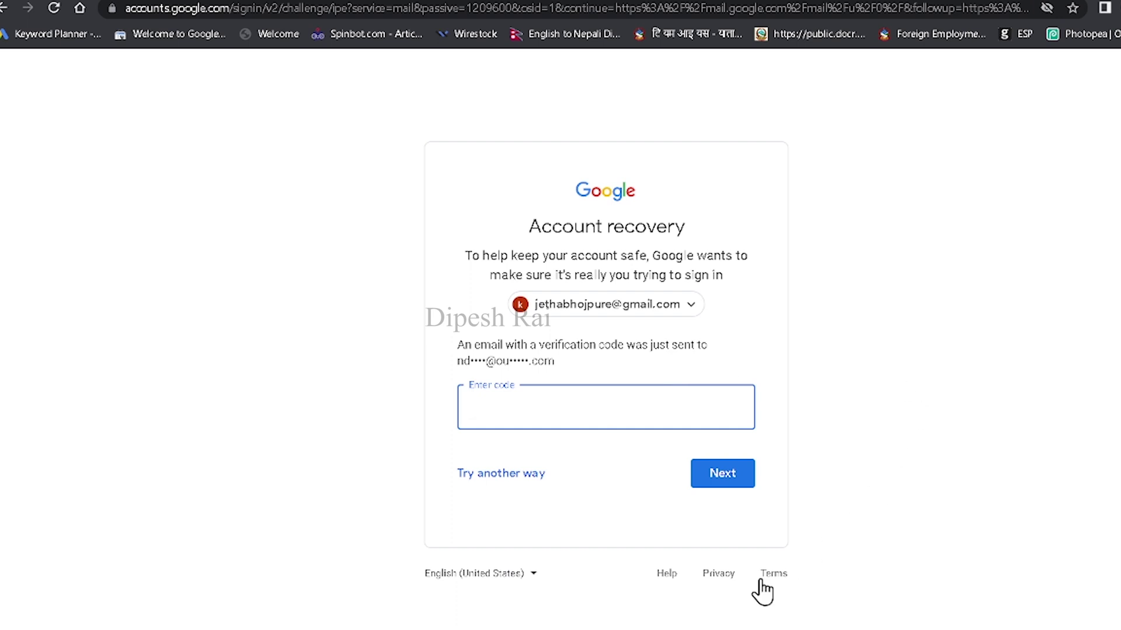
# Step: Copy the verification code from the Outlook email and return to the sign-in code field
pyautogui.hotkey('alt', 'Tab')
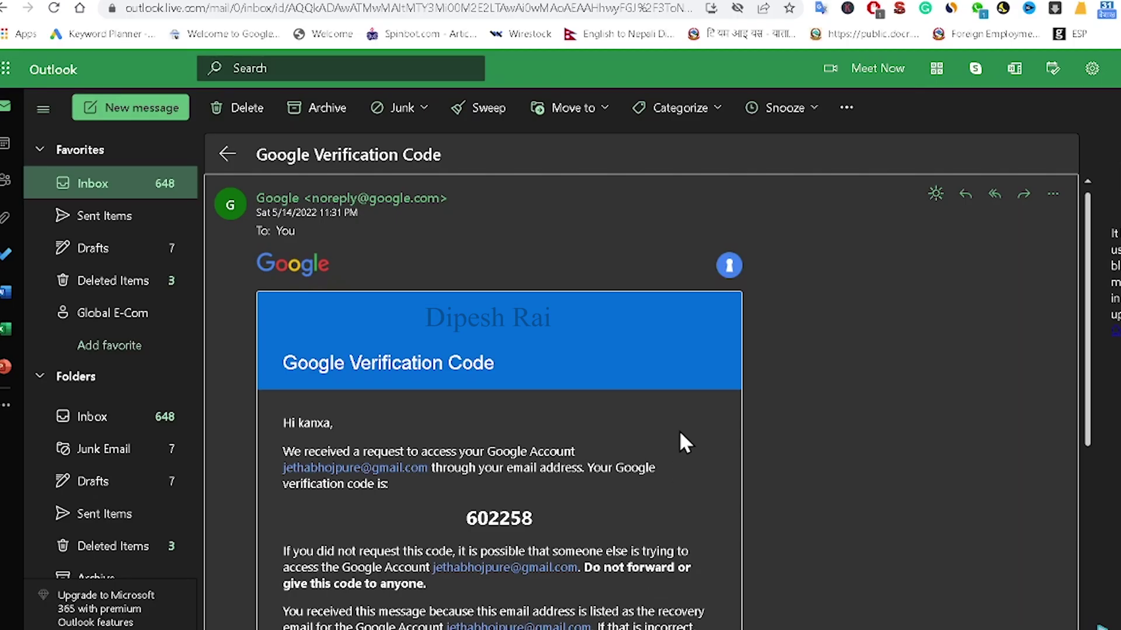
pyautogui.scroll(-3, 678, 430)
pyautogui.moveTo(467, 356); pyautogui.dragTo(540, 366)
pyautogui.rightClick(462, 338)
pyautogui.click(504, 350)
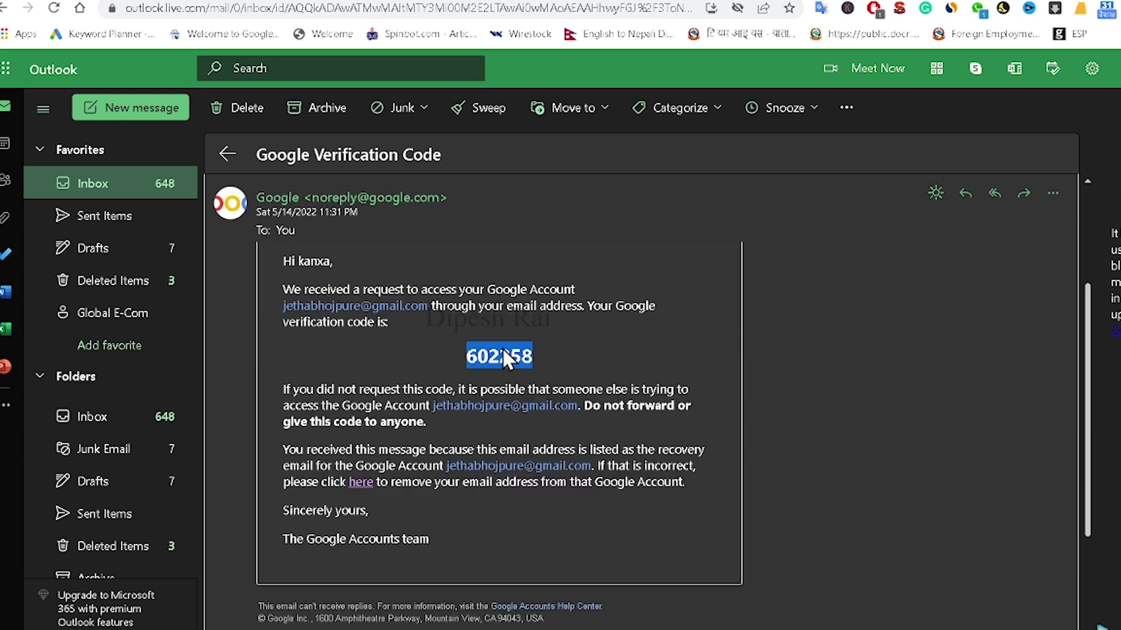
pyautogui.hotkey('alt', 'Tab')
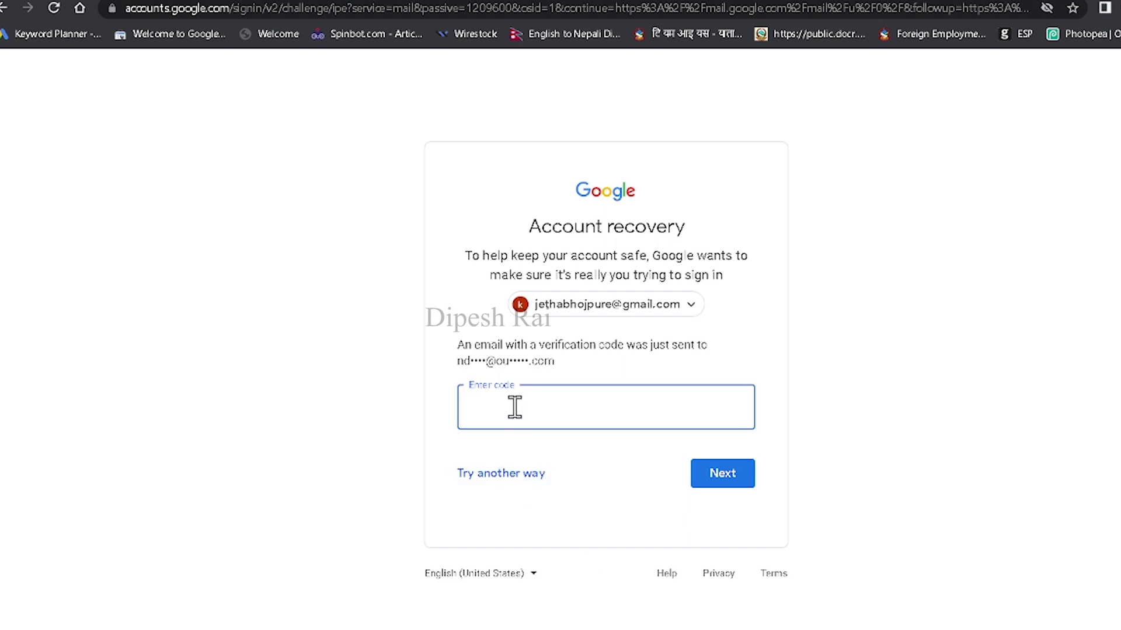
pyautogui.rightClick(514, 406)
# Step: Paste and submit the emailed verification code, then enter the new password and its confirmation
pyautogui.click(555, 502)
pyautogui.click(733, 472)
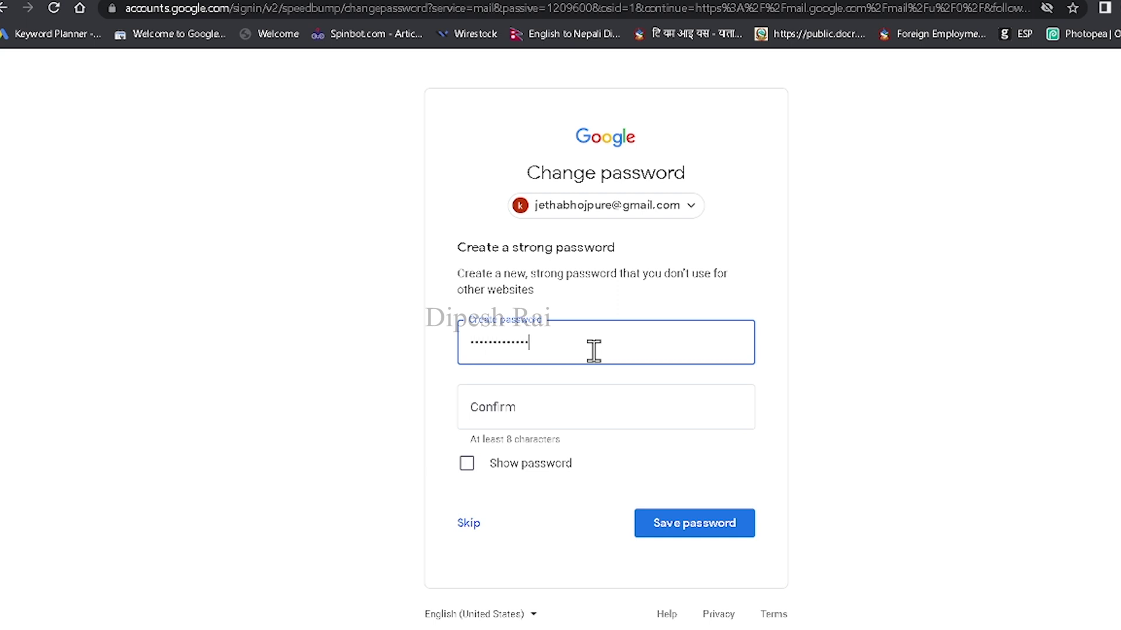
pyautogui.press('Tab')
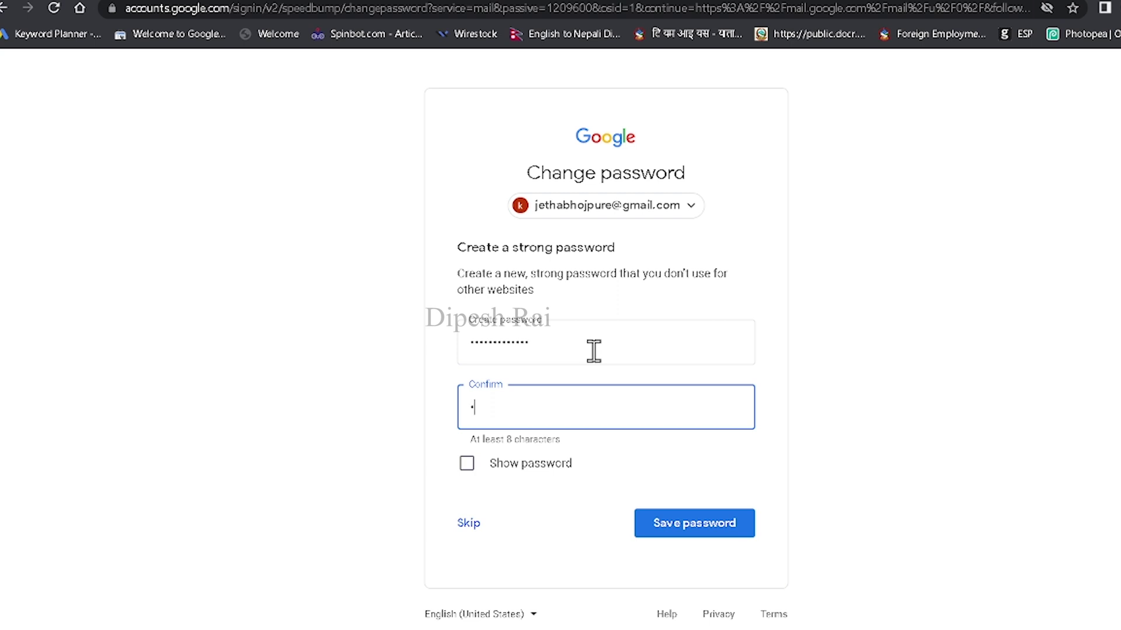
pyautogui.hotkey('ctrl', 'a')
pyautogui.write('a')
pyautogui.hotkey('ctrl', 'a')
pyautogui.write('ab')
# Step: Save the new password, review the Security Checkup cards, and continue to Gmail
pyautogui.click(681, 532)
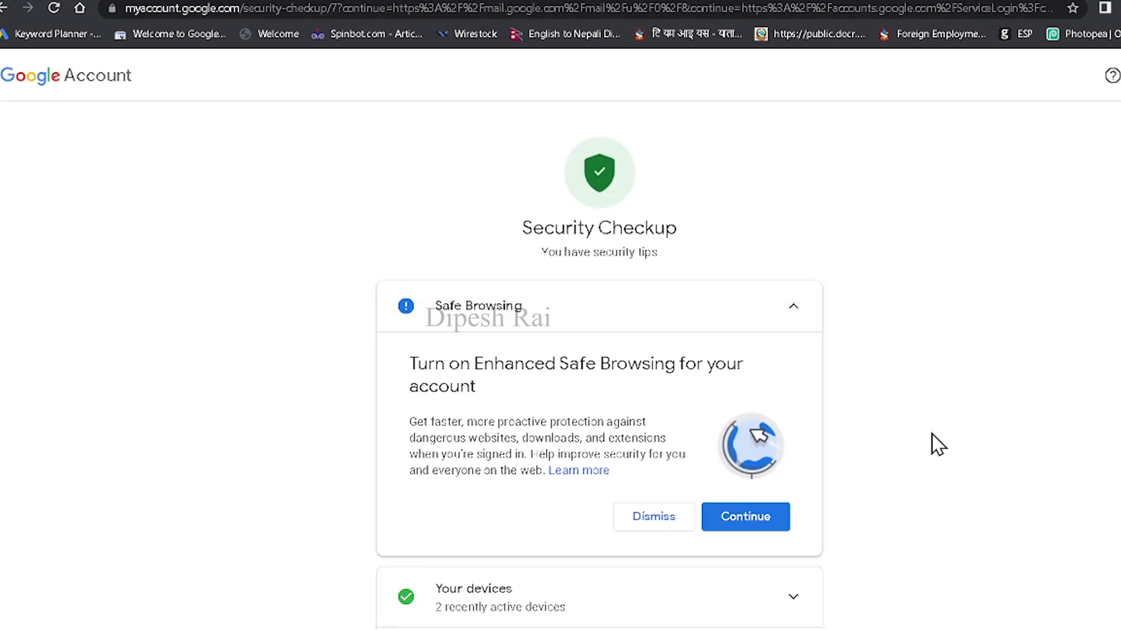
pyautogui.scroll(-5, 751, 438)
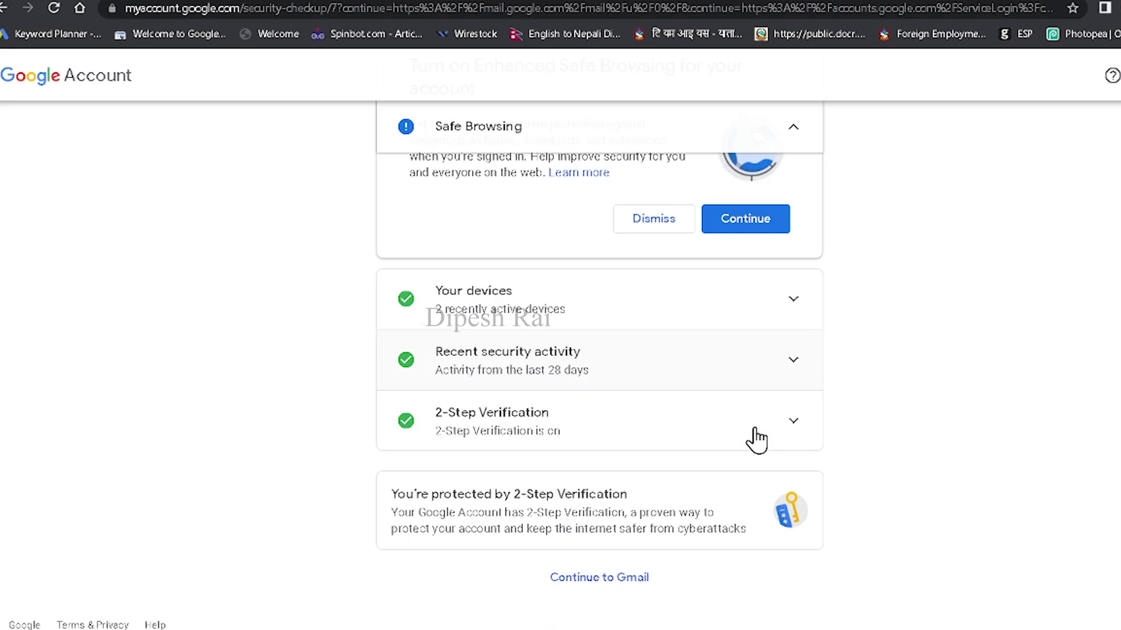
pyautogui.scroll(5, 756, 441)
pyautogui.scroll(-4, 747, 436)
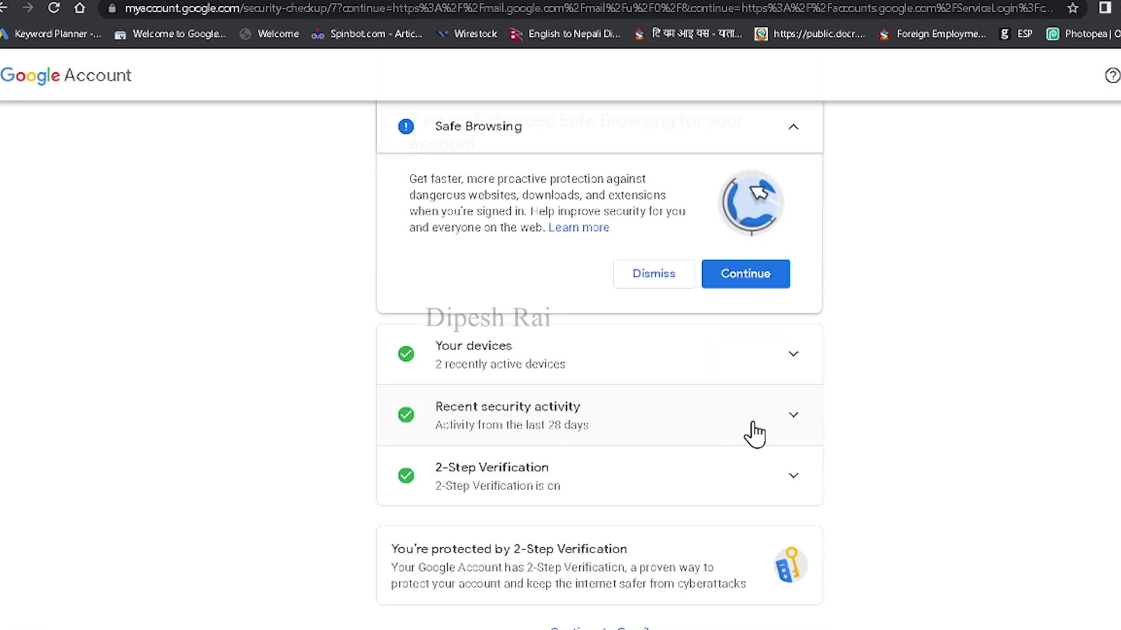
pyautogui.scroll(-1, 852, 443)
pyautogui.scroll(5, 855, 445)
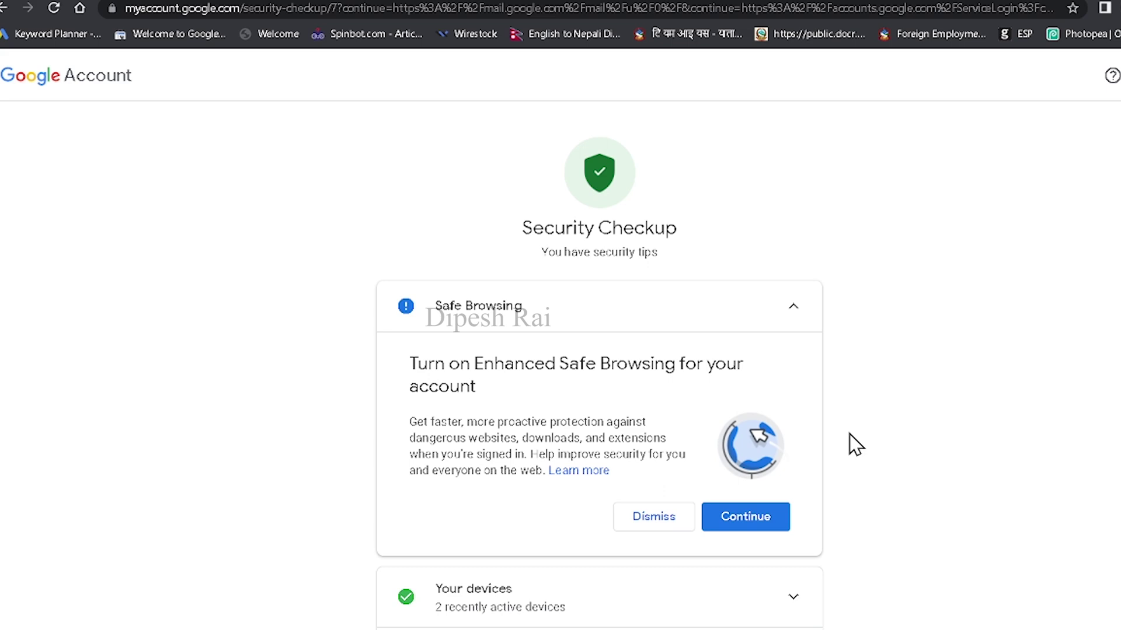
pyautogui.scroll(-5, 837, 436)
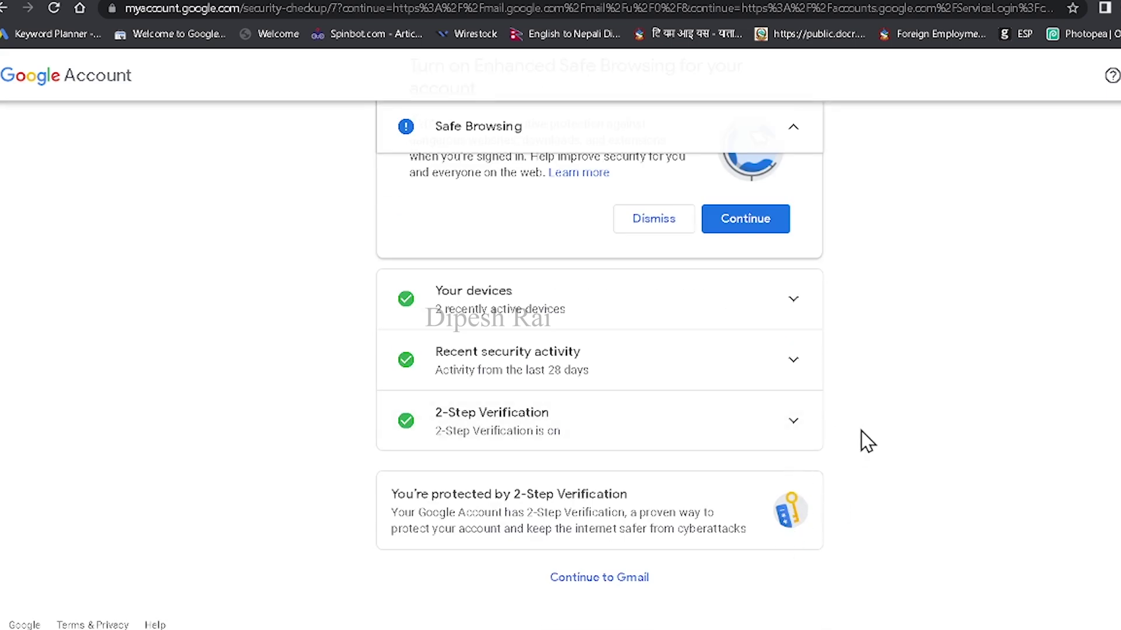
pyautogui.click(630, 588)
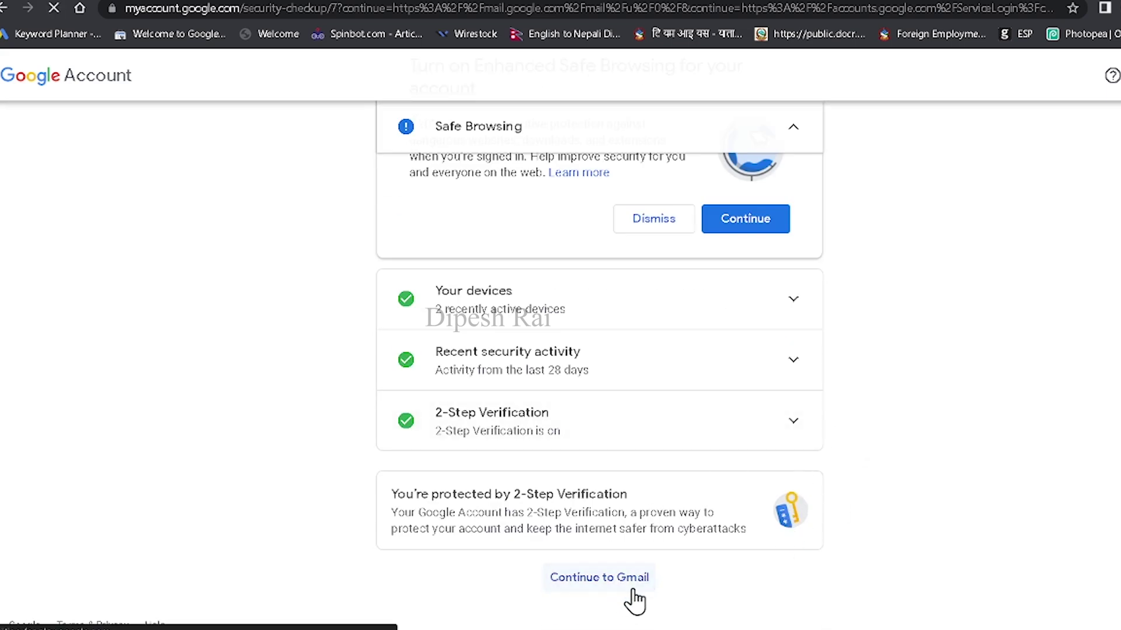